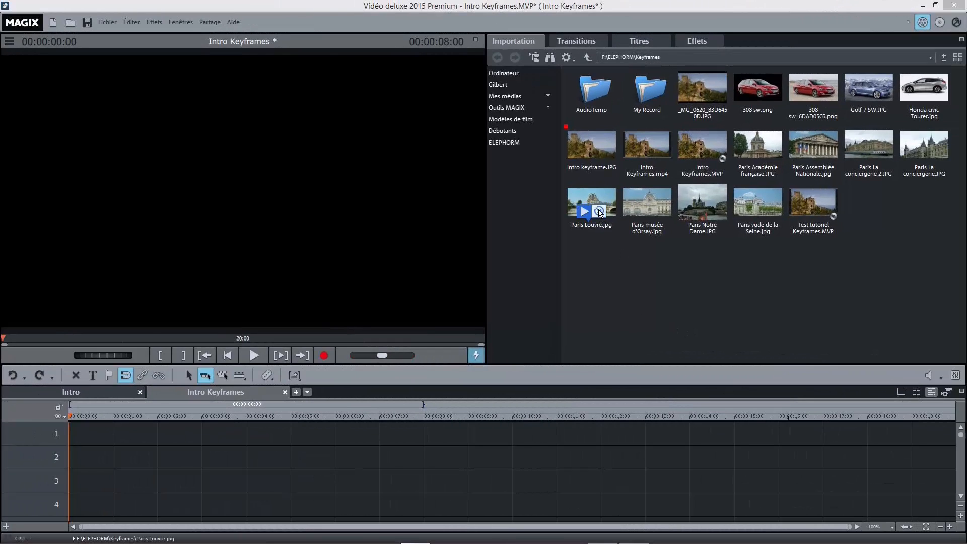
Insert Paris Louvre.jpg on track 1 and extend the clip to 10 seconds
click(599, 212)
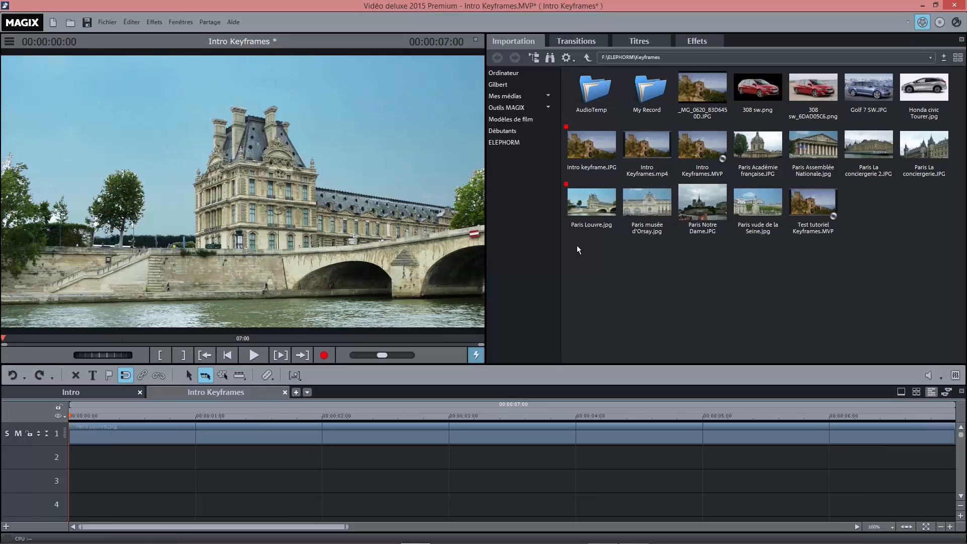
click(941, 527)
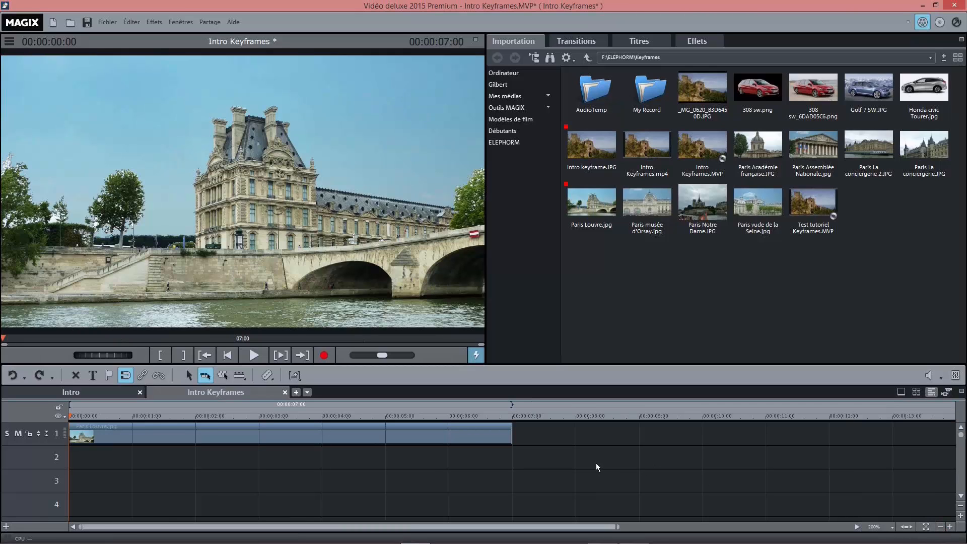
mouse_move(510, 443)
drag(509, 443, 702, 442)
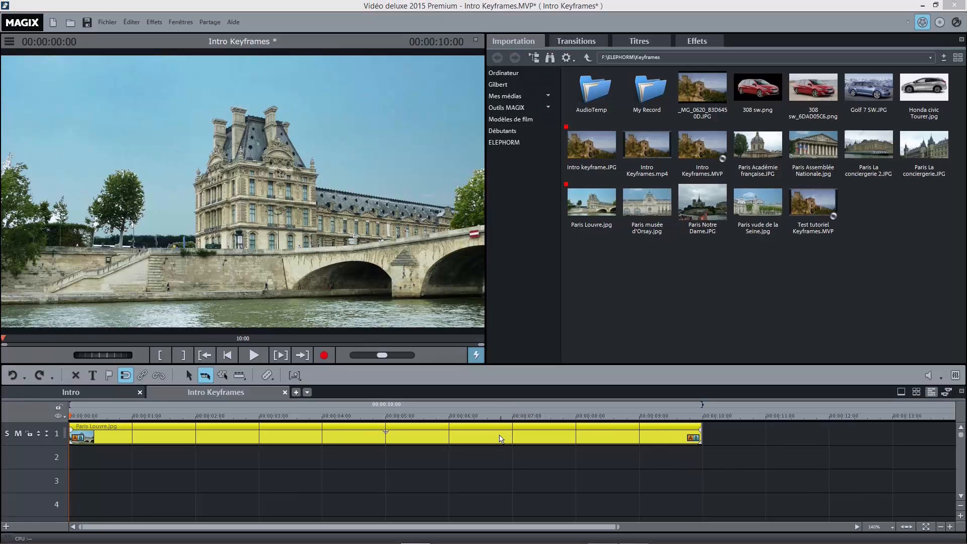
In the clip's Position / Taille effect, express values in percent and shrink the image to 50% width and height
click(702, 41)
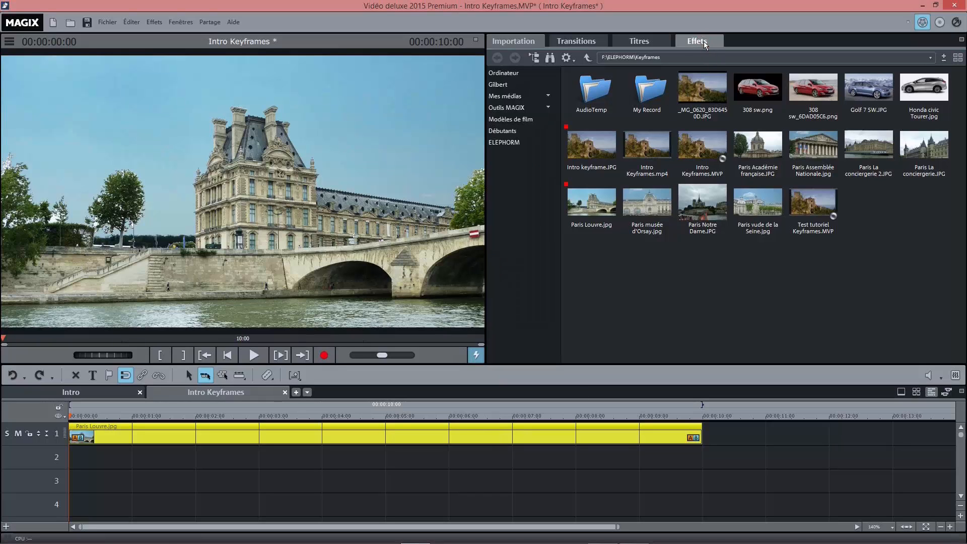
click(535, 80)
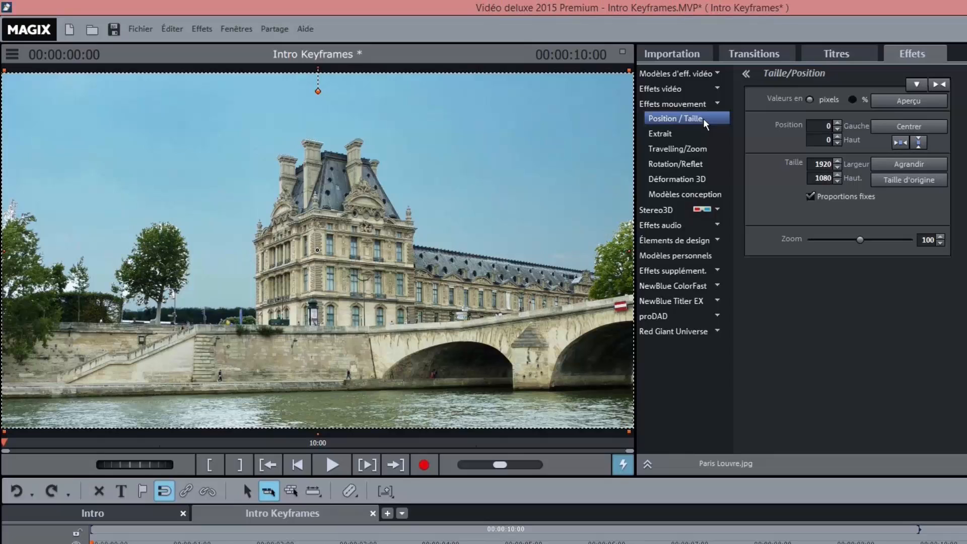
click(852, 100)
click(809, 100)
click(853, 101)
drag(629, 431, 395, 263)
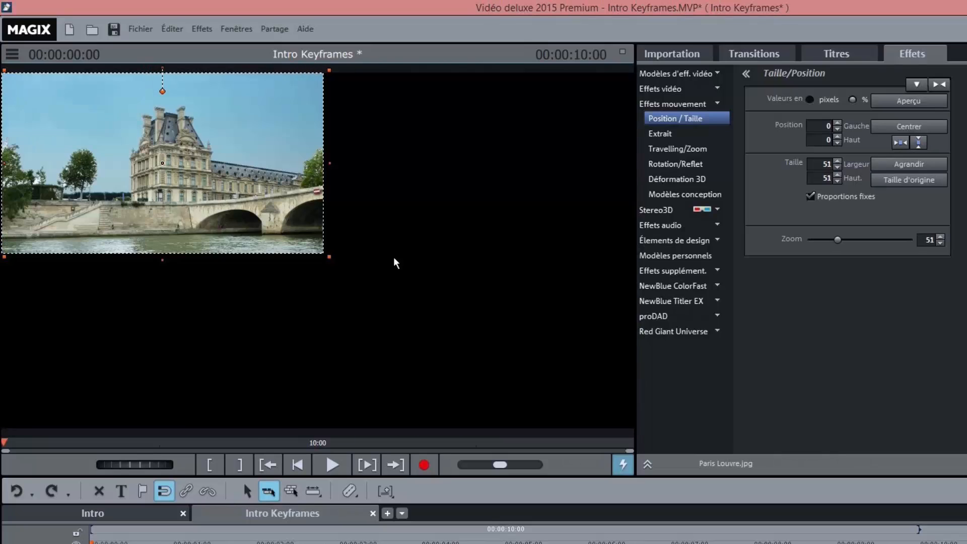
click(837, 167)
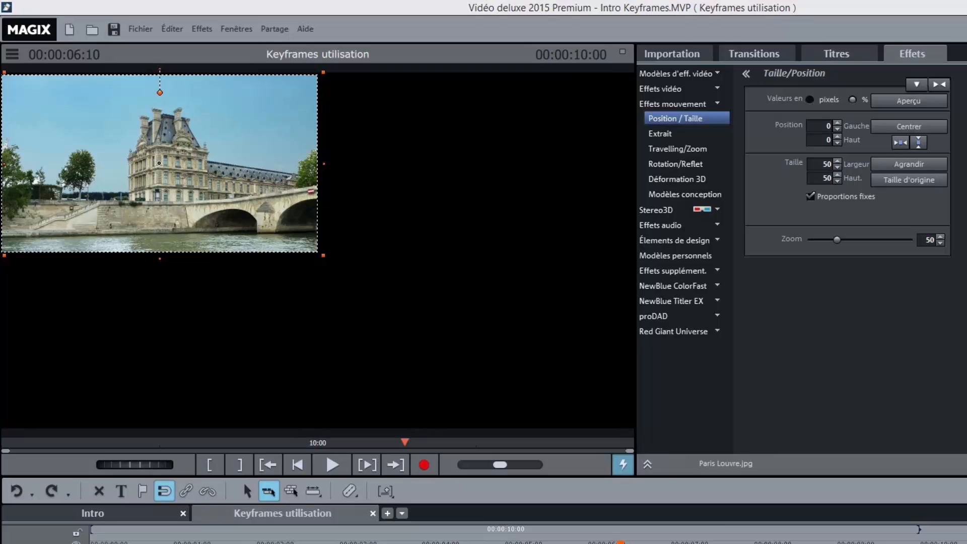
Show the effect's keyframe timeline and add a Taille / position d'image keyframe at 2 seconds
click(646, 465)
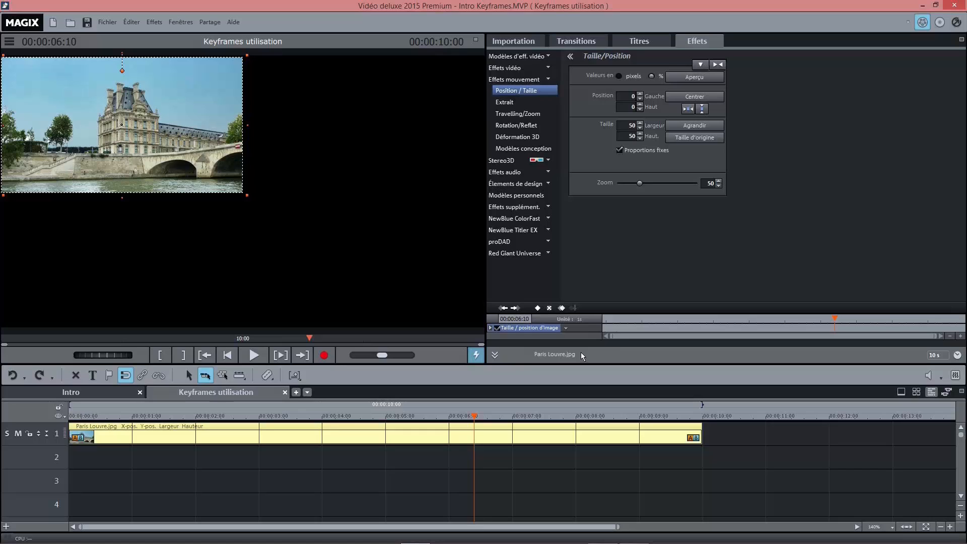
mouse_move(835, 317)
mouse_down()
mouse_move(693, 332)
mouse_move(963, 321)
mouse_move(766, 324)
mouse_up()
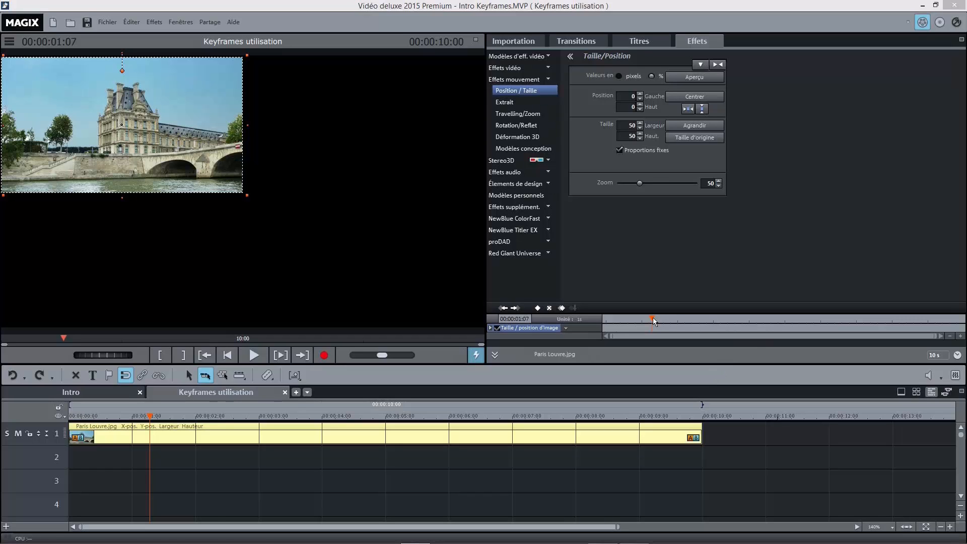
drag(652, 320, 677, 316)
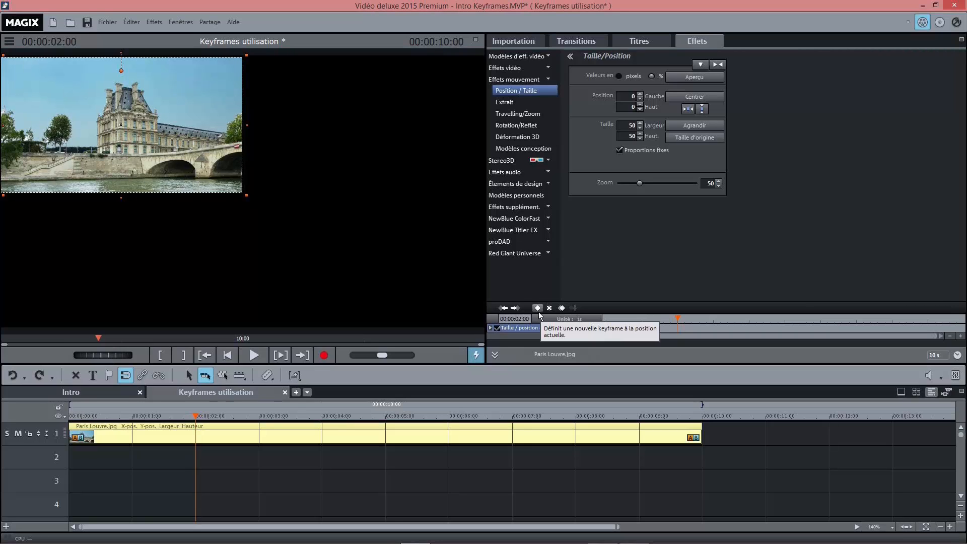
click(539, 311)
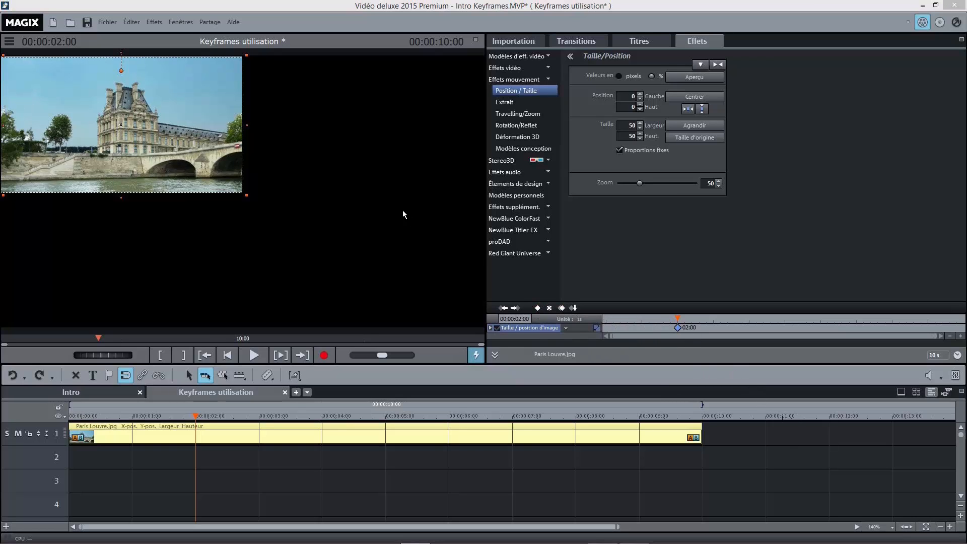
At 3 seconds, move the image to the upper right quarter of the frame, with position Gauche 50 and Haut 0
click(712, 322)
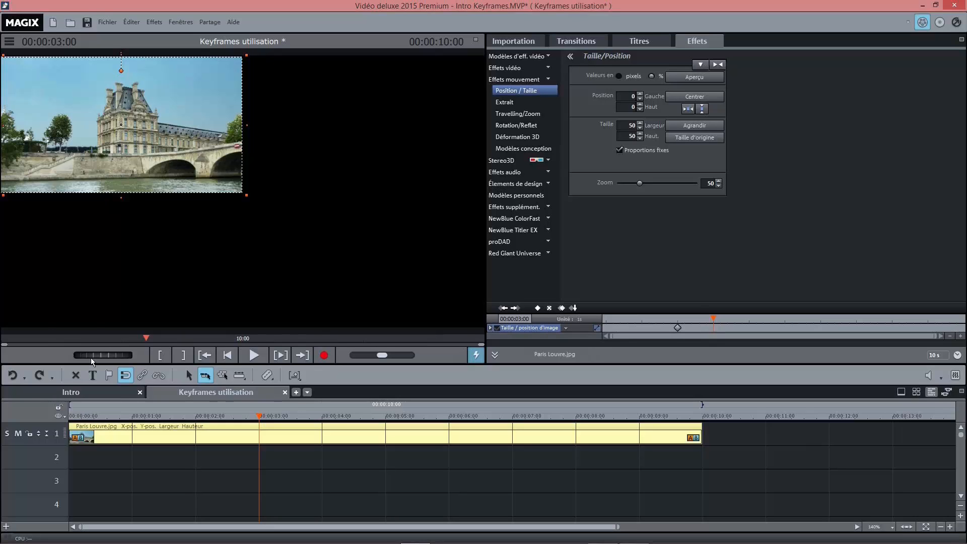
drag(104, 356, 100, 355)
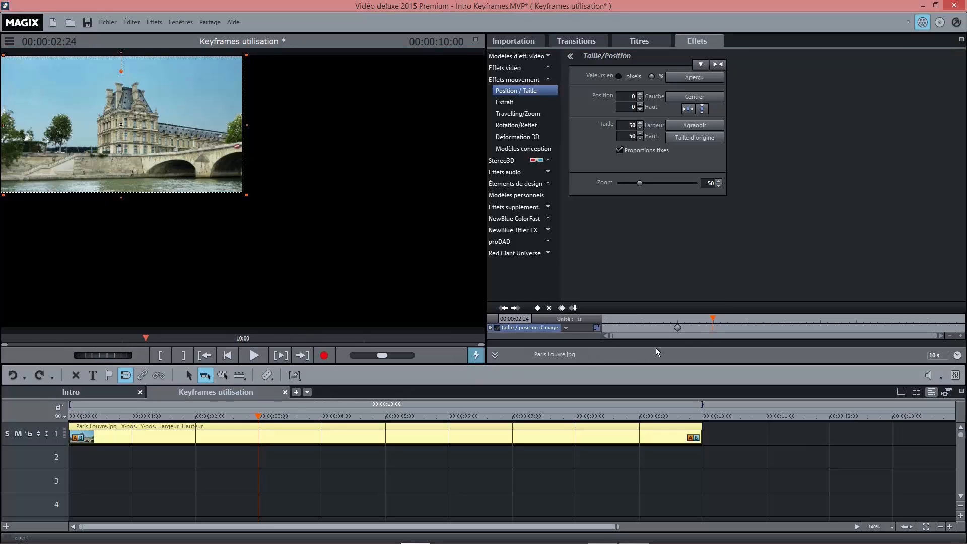
click(714, 318)
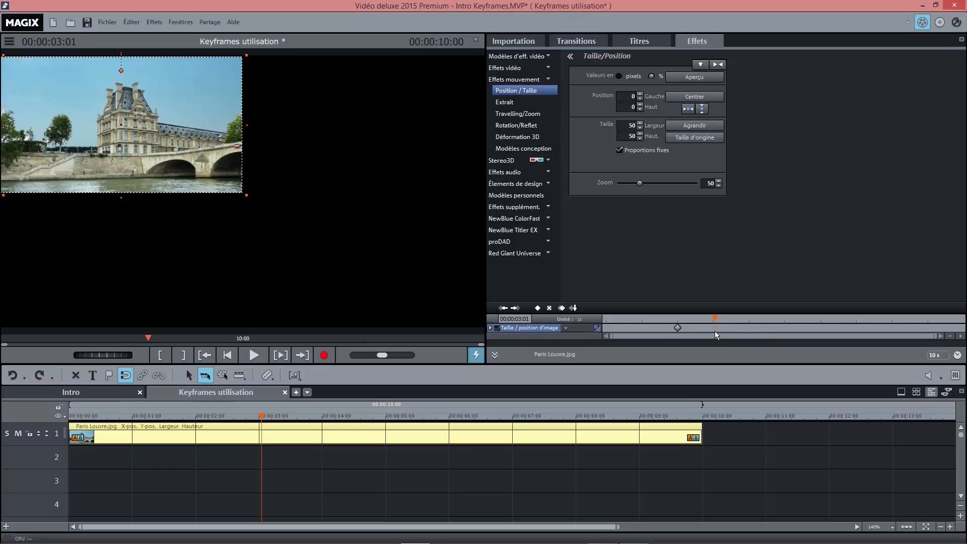
key(Left)
drag(187, 124, 427, 119)
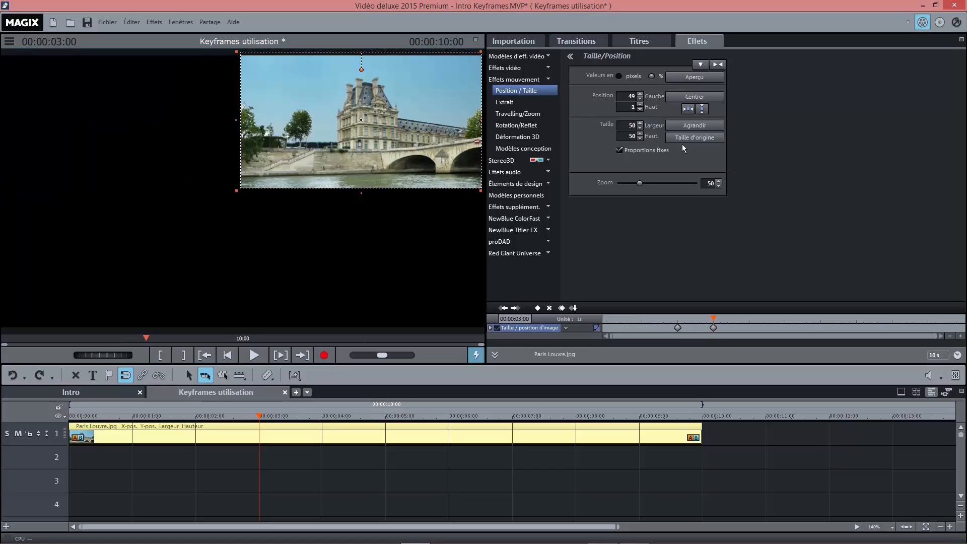
click(640, 94)
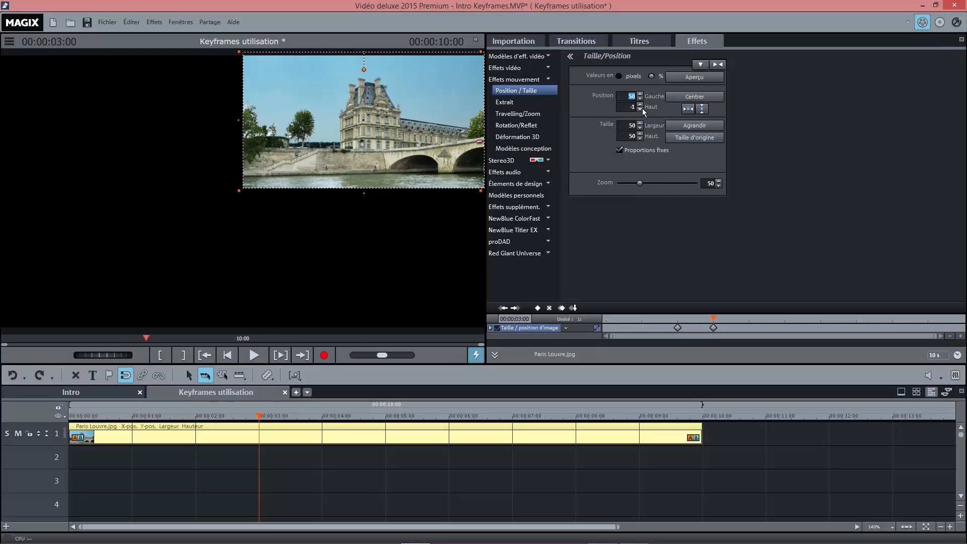
click(641, 109)
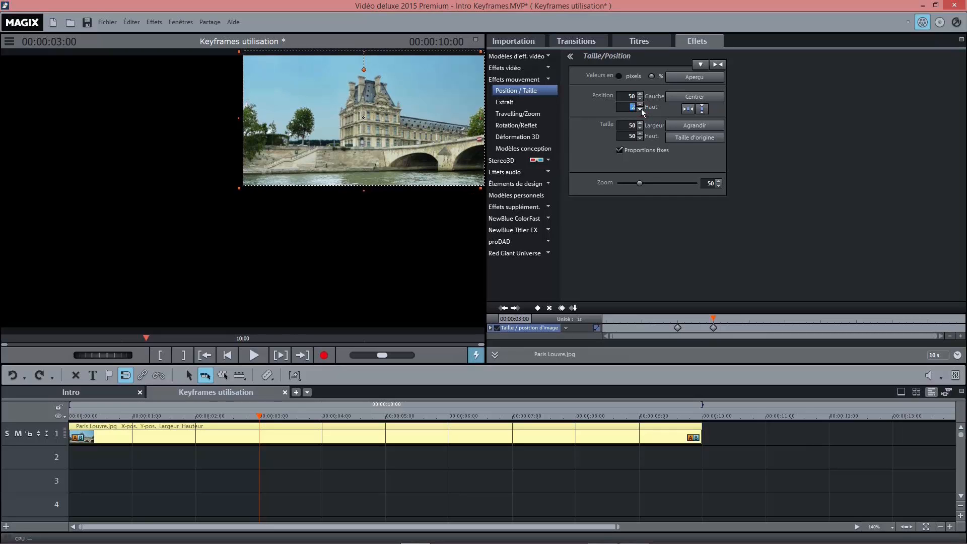
double_click(641, 104)
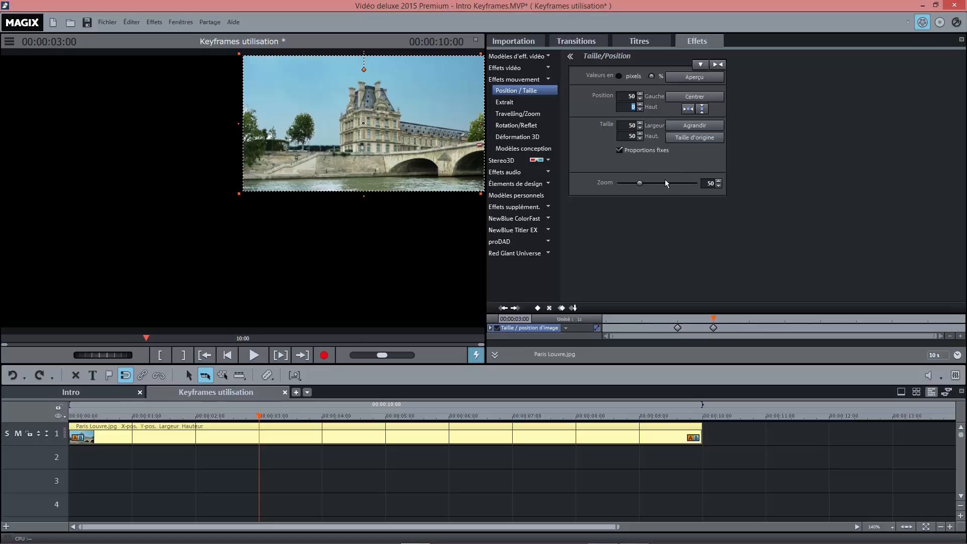
Add a position keyframe at 4 seconds, and at 5 seconds set the image's Haut position to 50
click(748, 323)
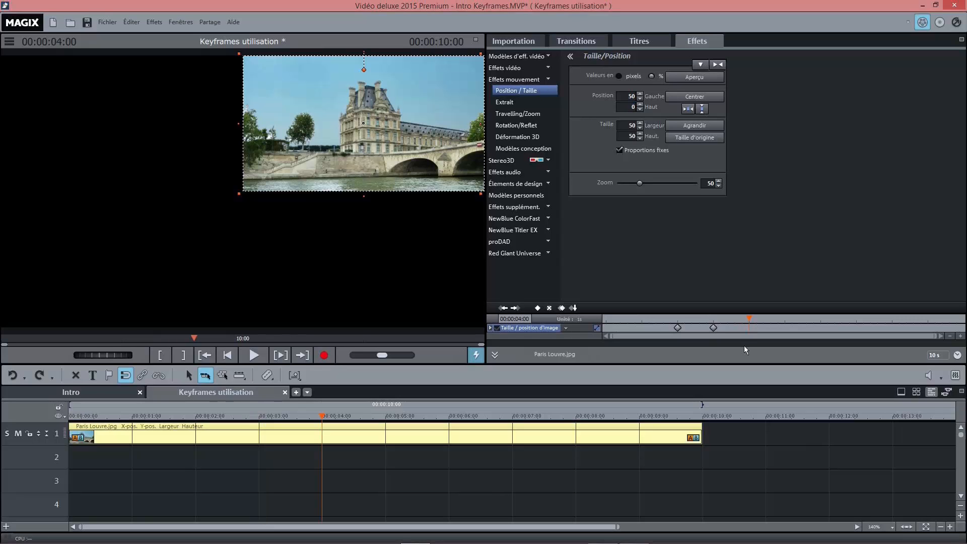
click(536, 308)
click(783, 321)
key(Return)
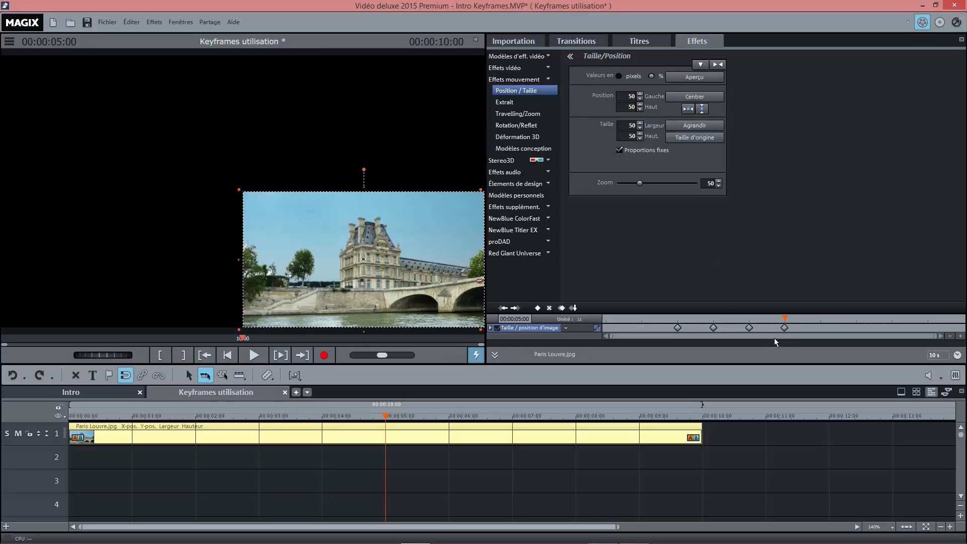
Add a position keyframe at 6 seconds, and at 7 seconds move the image to Gauche position 0
click(821, 324)
click(538, 307)
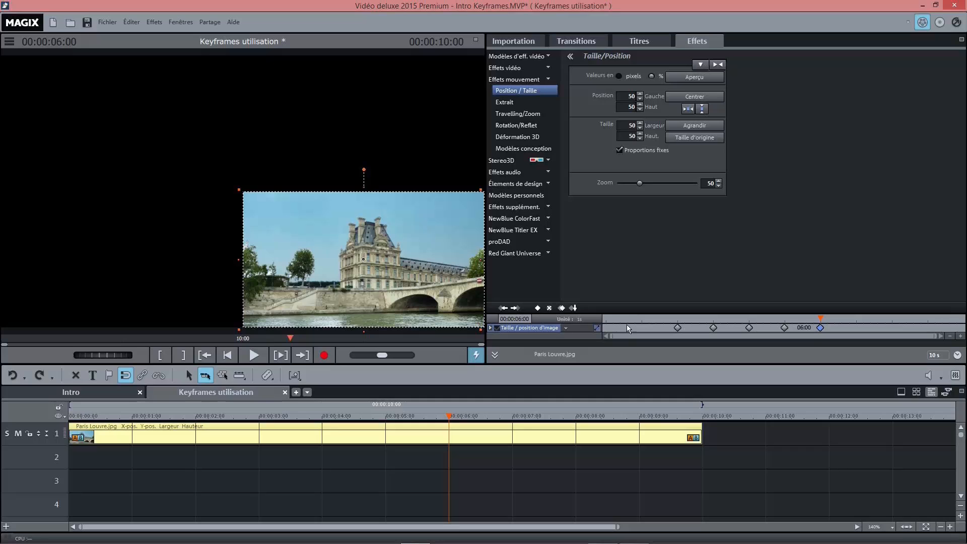
click(856, 321)
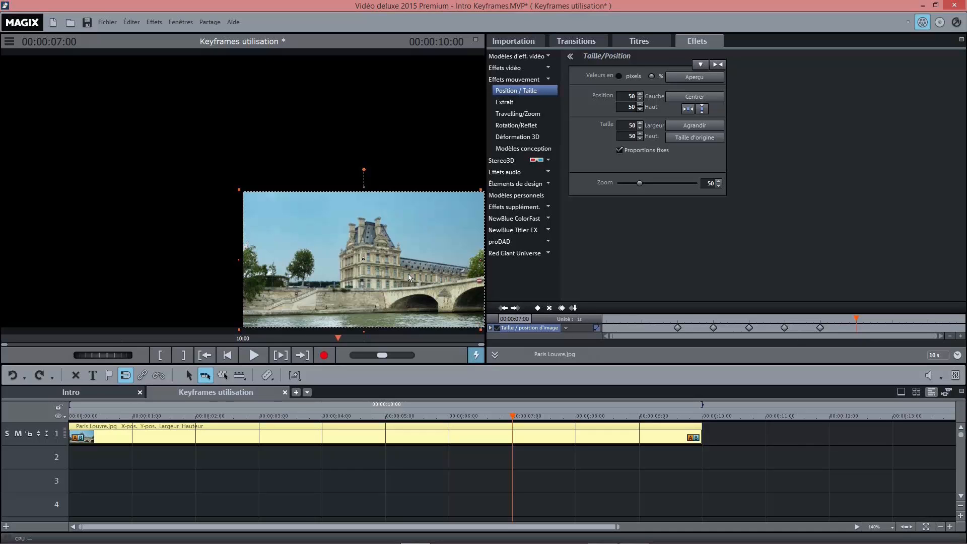
drag(407, 273, 173, 272)
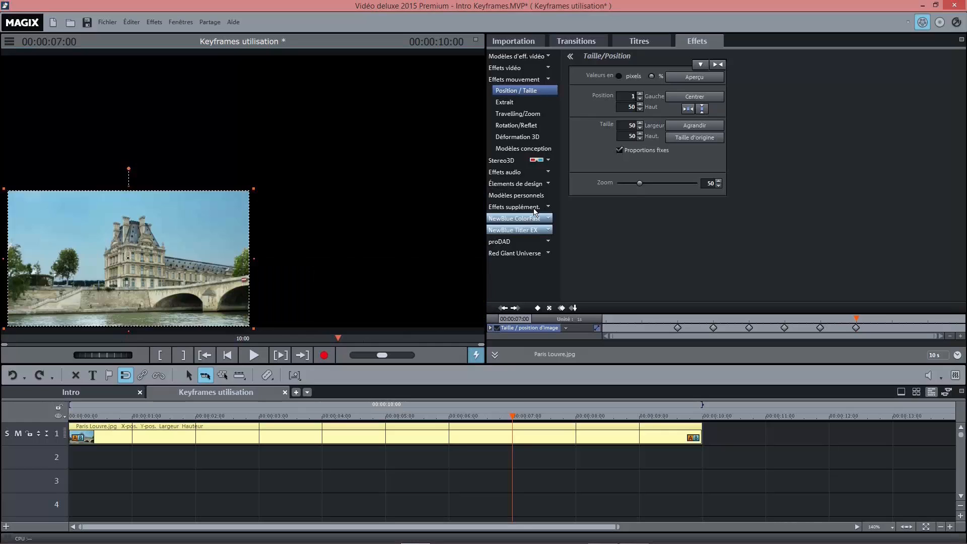
click(625, 96)
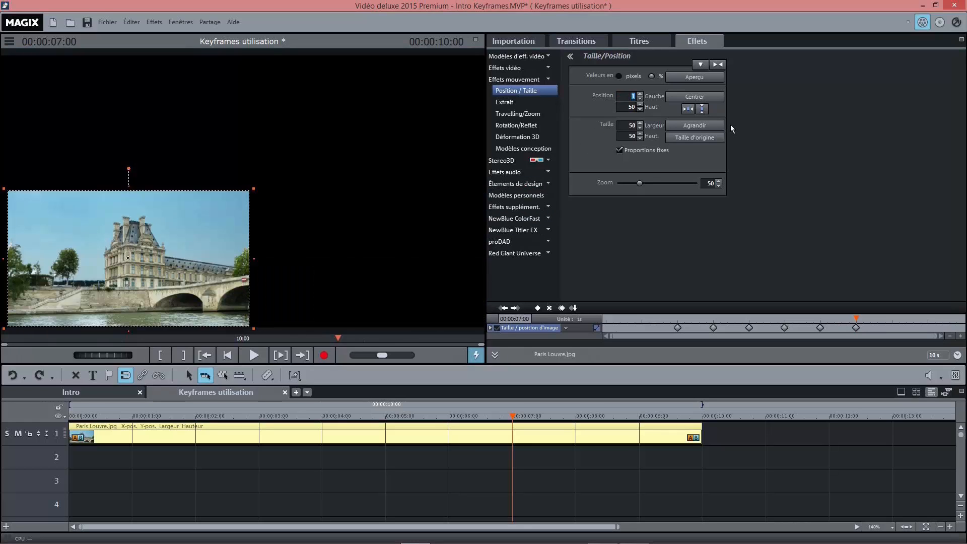
text(0)
key(Return)
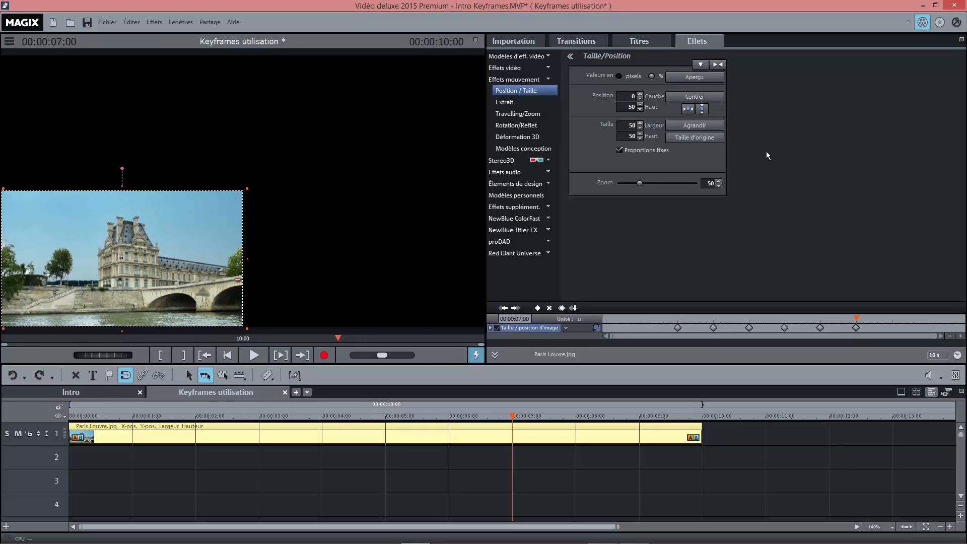
Add a position keyframe at 8 seconds and step back and forth through the neighbouring keyframes
click(891, 322)
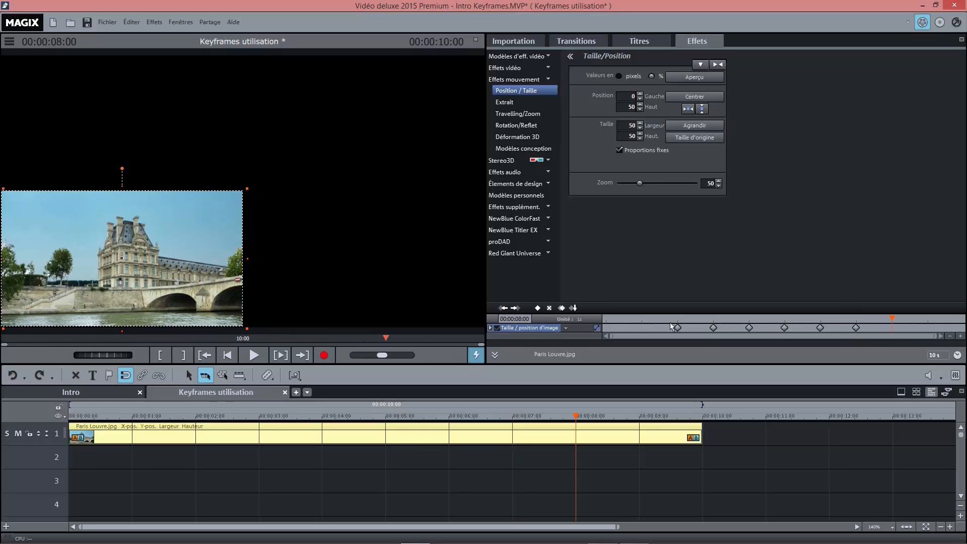
click(537, 307)
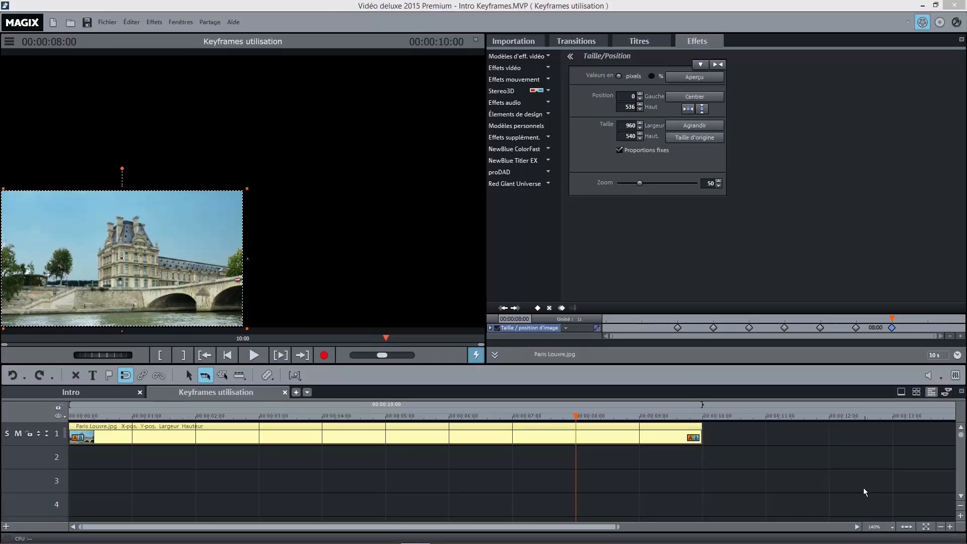
click(505, 309)
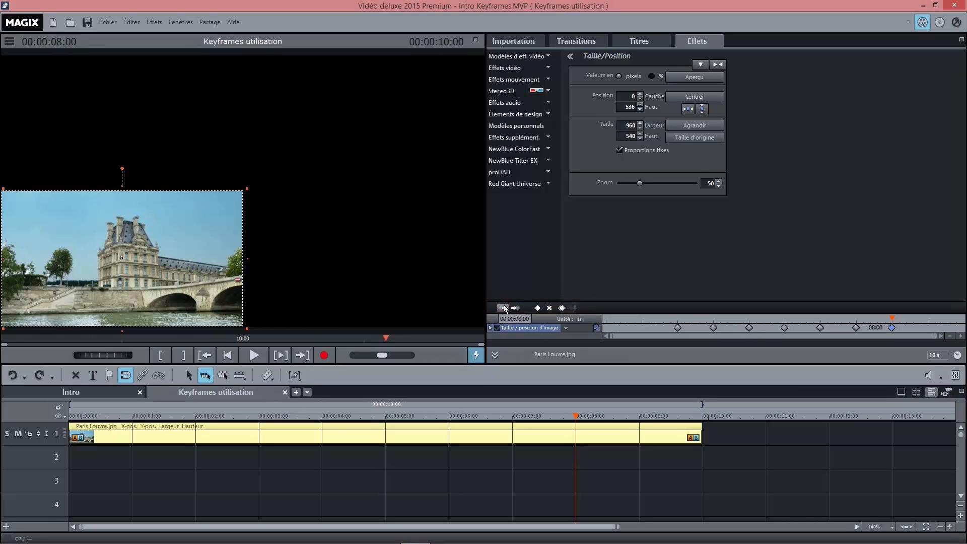
click(505, 309)
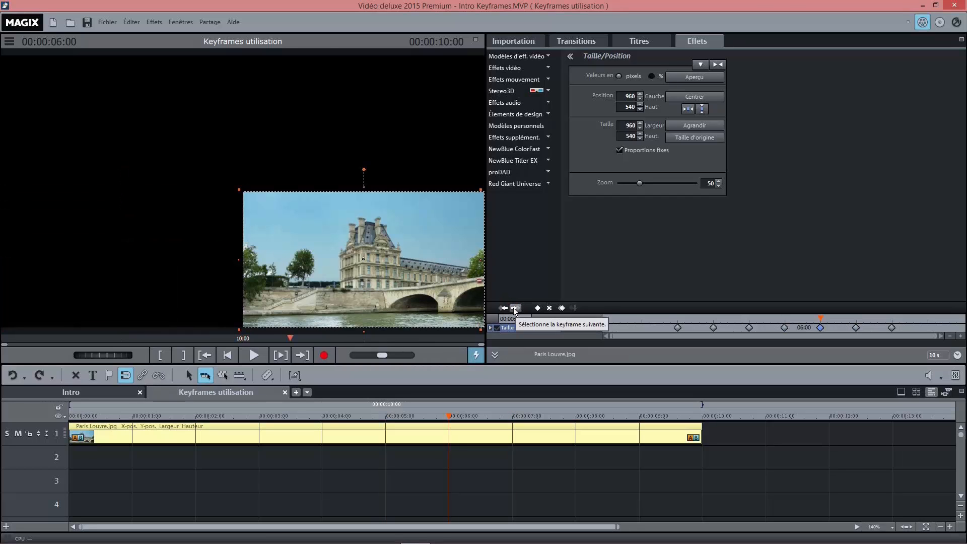
click(514, 309)
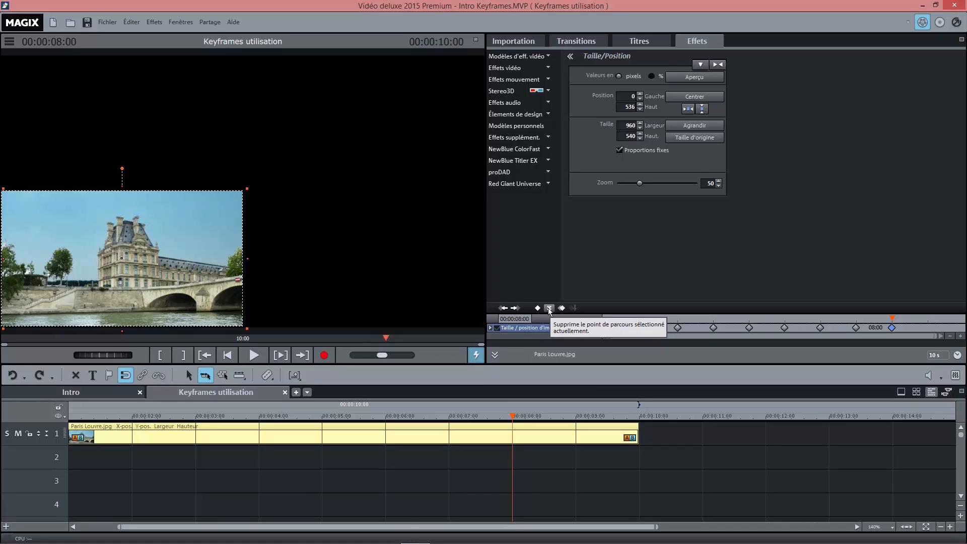
Try to duplicate the 2-second keyframe at 9 seconds
click(678, 327)
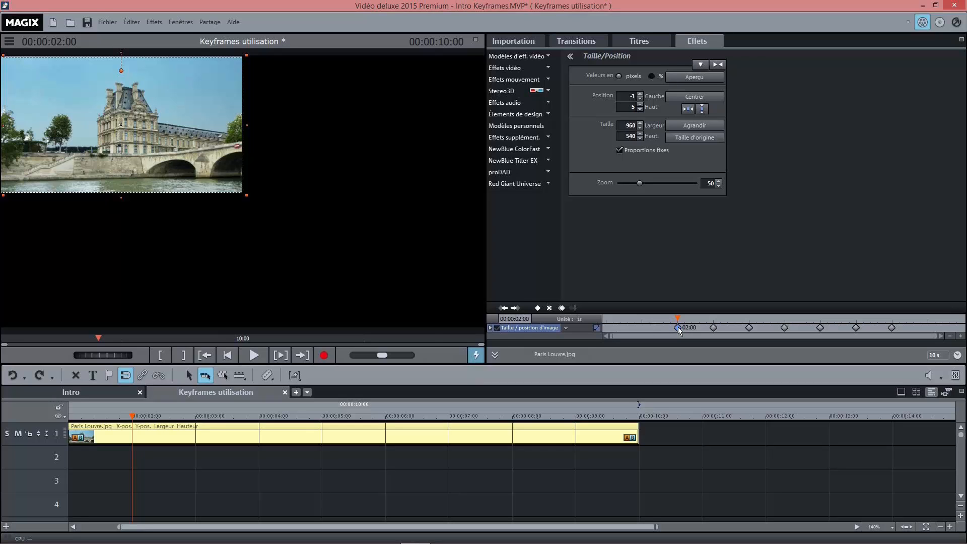
click(927, 330)
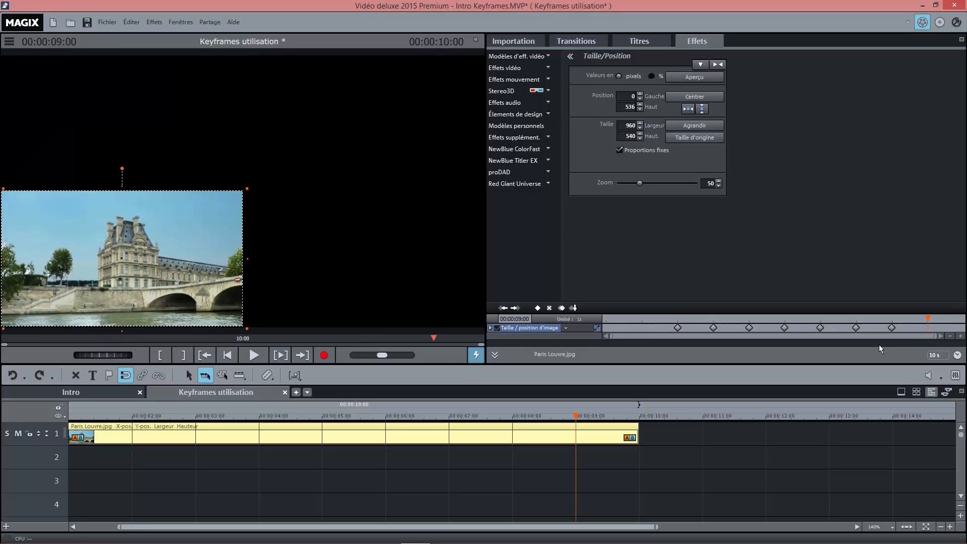
click(573, 308)
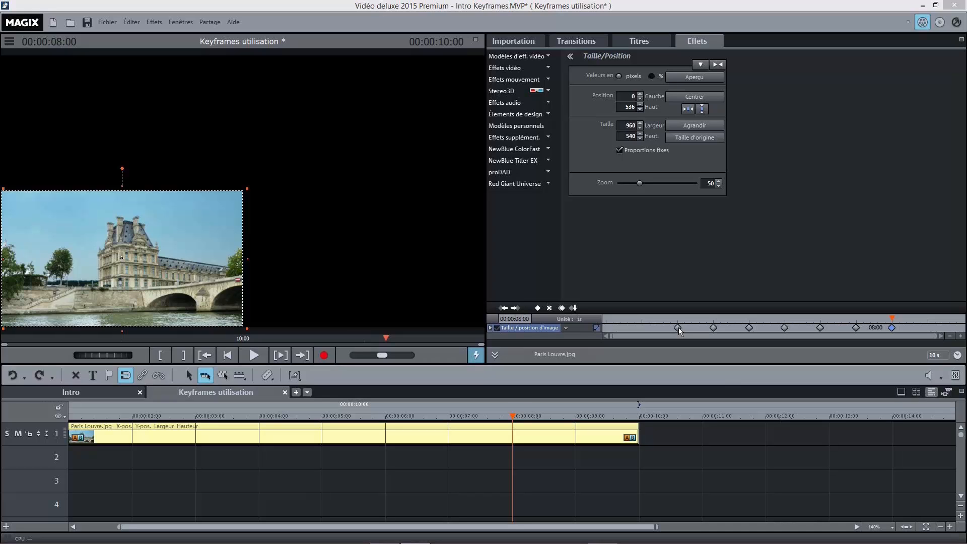
Copy the 2-second keyframe, paste it at 9 seconds, and play back the animation
click(678, 327)
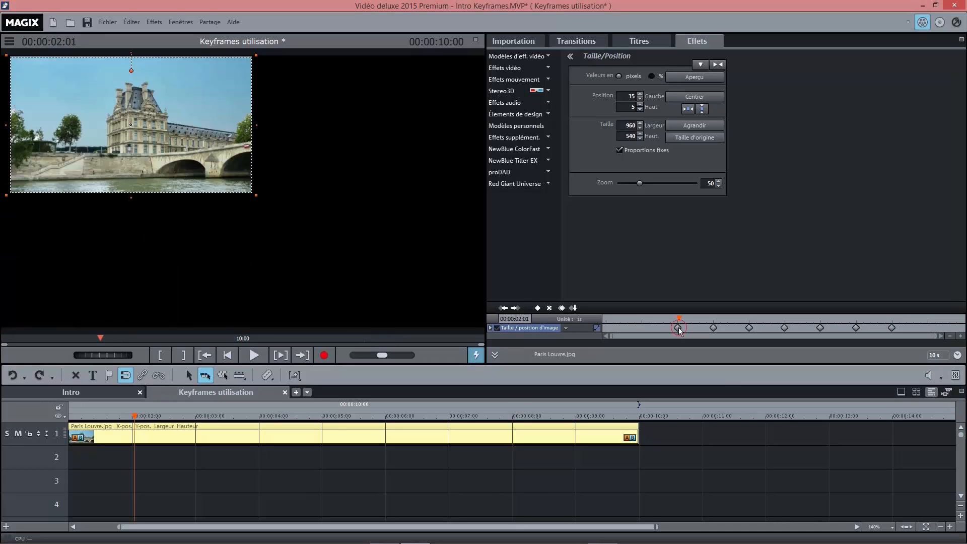
click(561, 309)
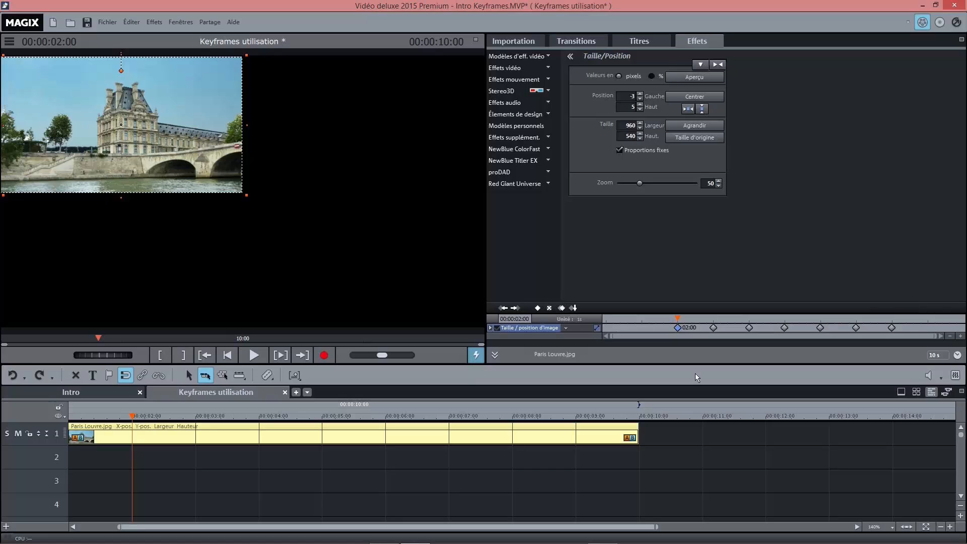
click(928, 324)
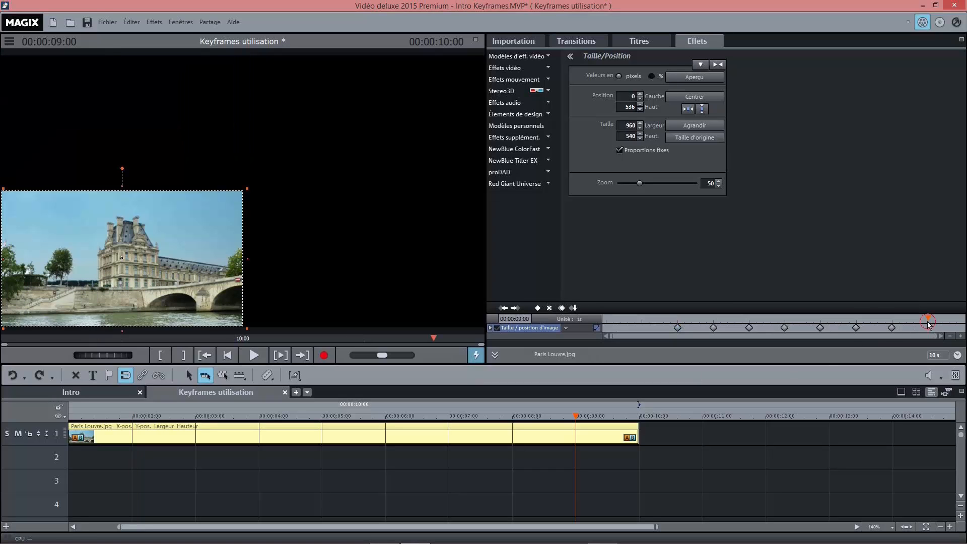
click(572, 308)
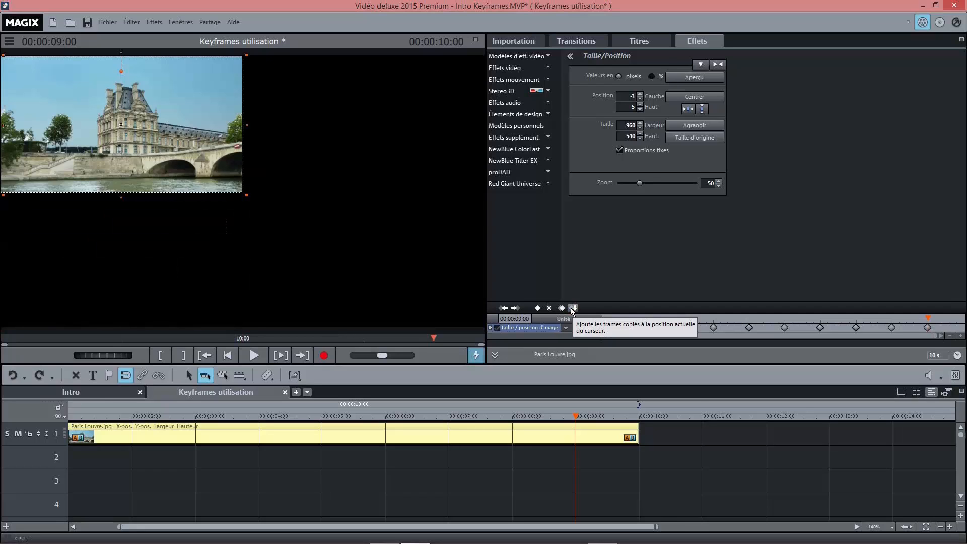
click(253, 355)
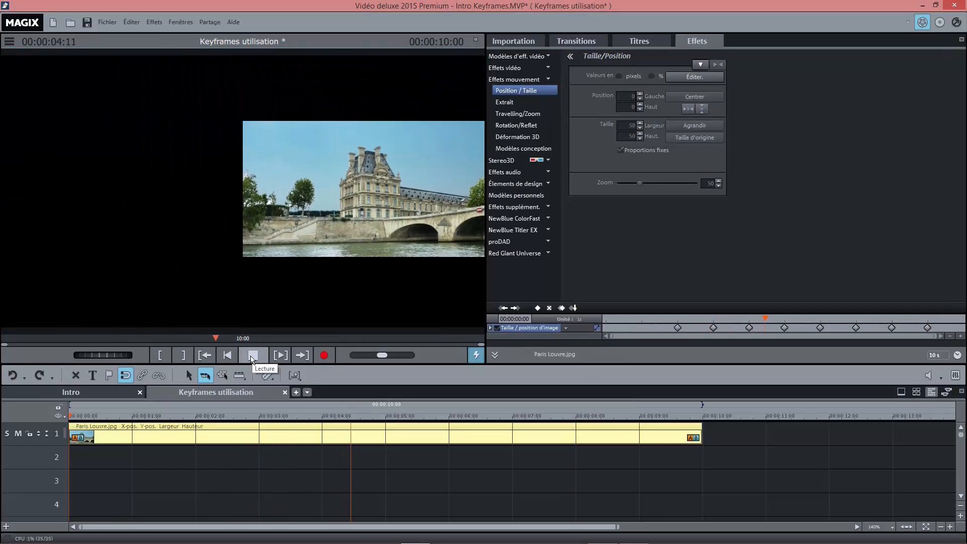